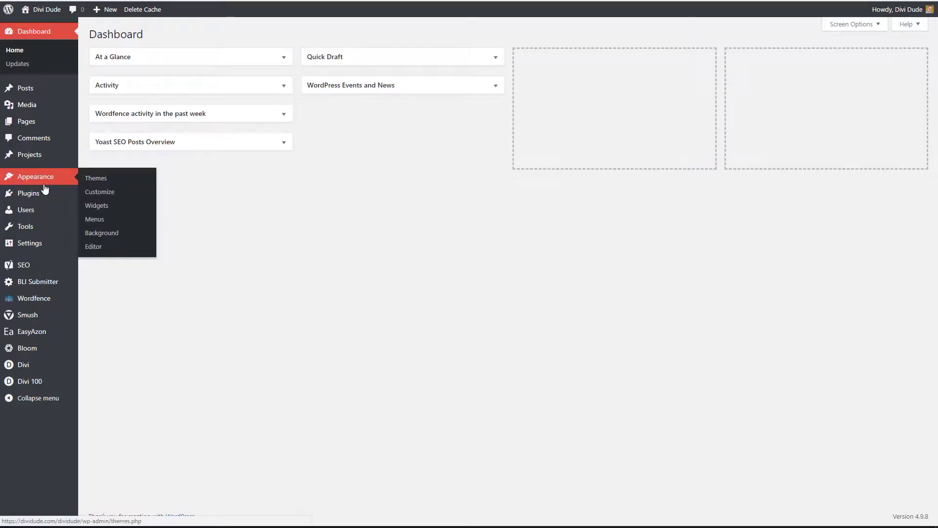
Find the Duplicator – WordPress Migration Plugin by searching new plugins for "duplicator", and install and activate it.
mouse_move(64, 201)
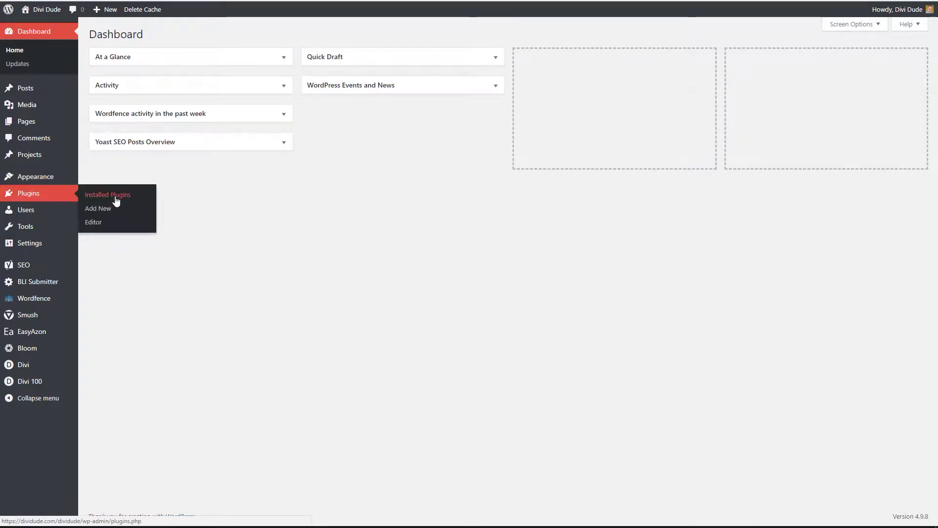
left_click(101, 210)
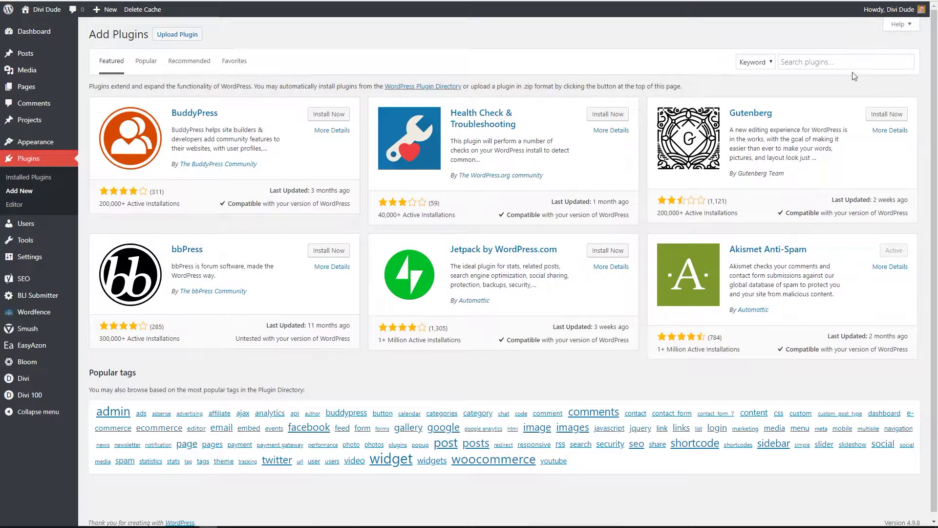
left_click(797, 65)
type("du")
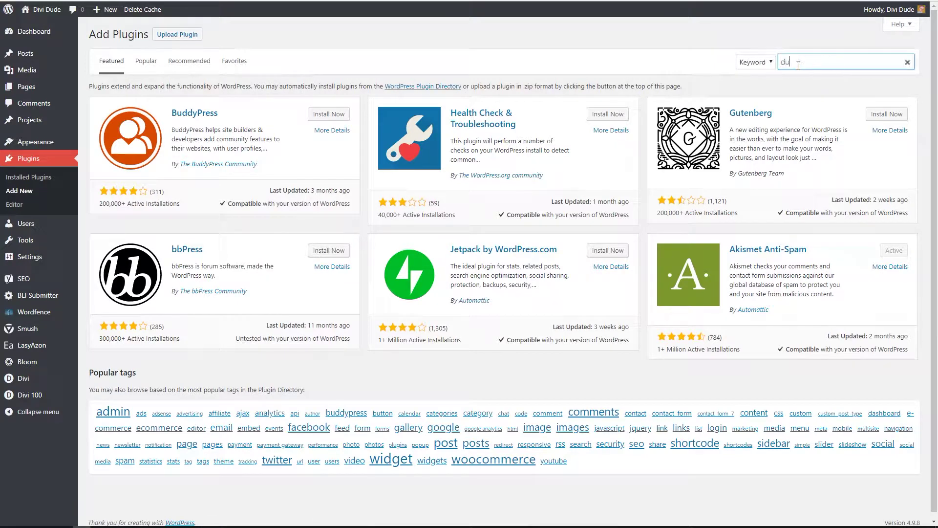
type("plicator")
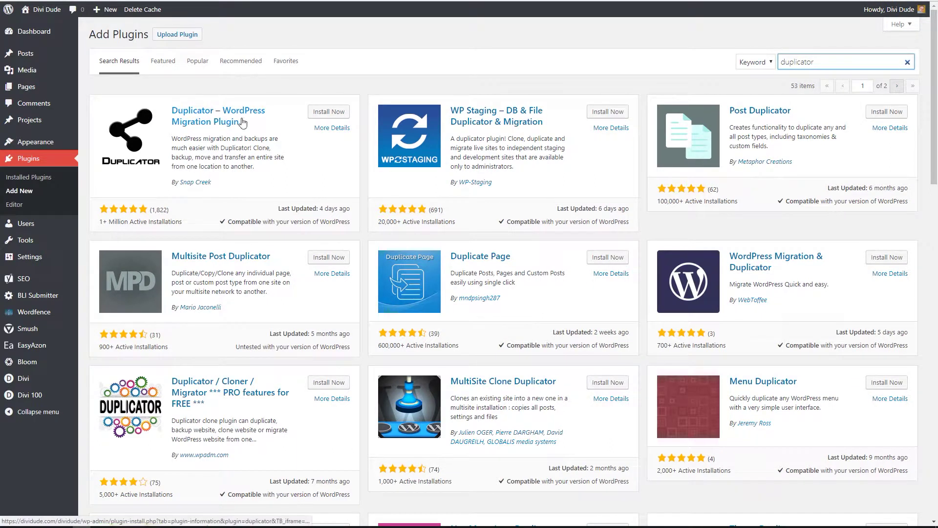
left_click(324, 117)
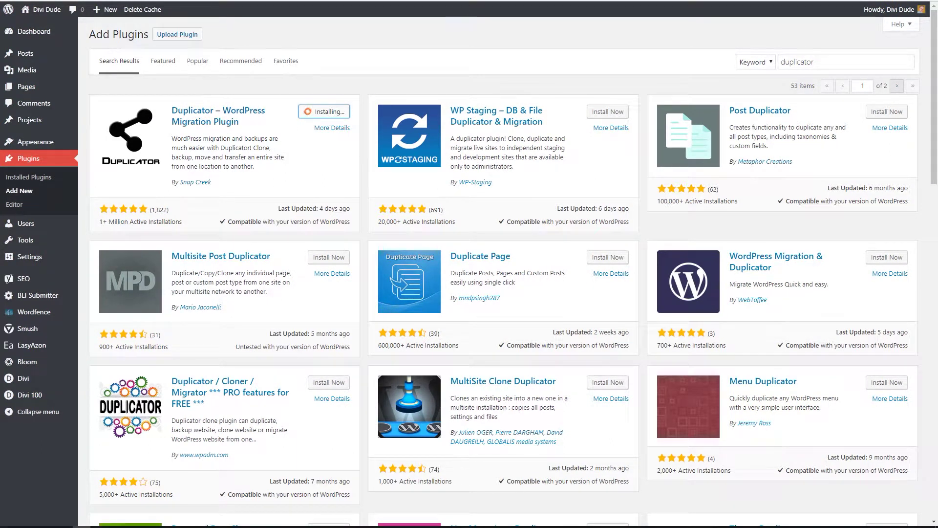
left_click(331, 113)
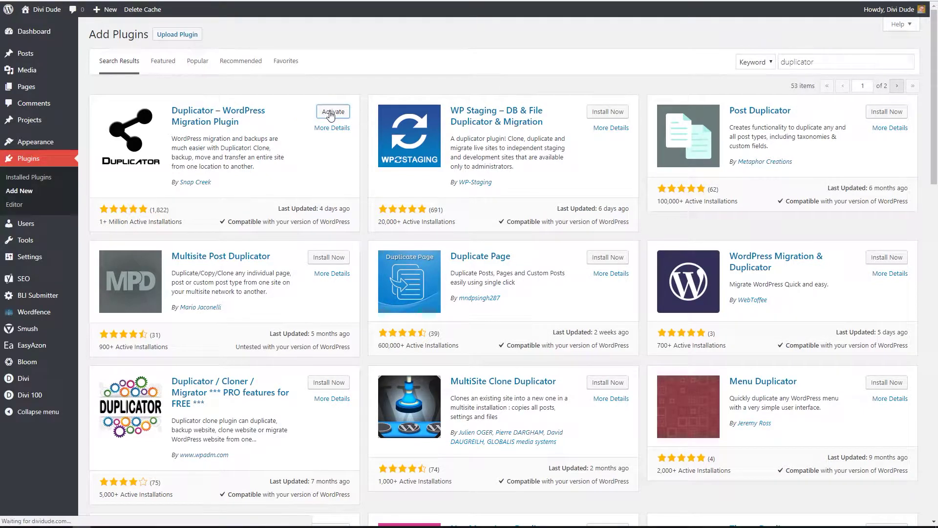
Create a new Duplicator package with the default setup and run its system scan.
scroll(163, 268, "down", 2)
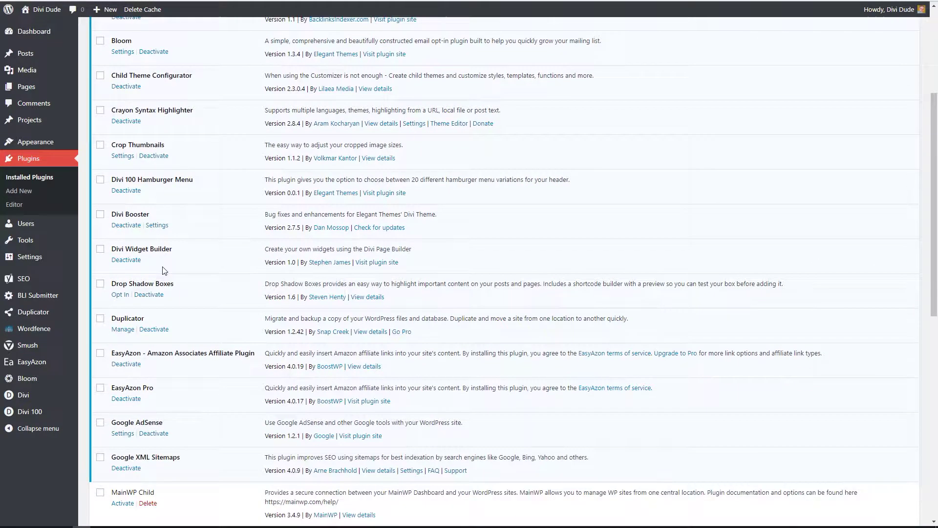
scroll(130, 219, "down", 2)
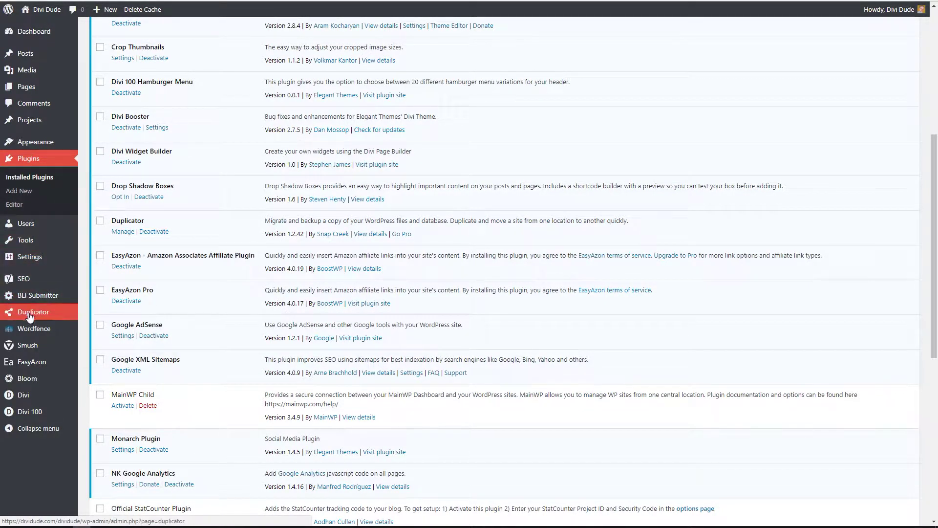
mouse_move(30, 317)
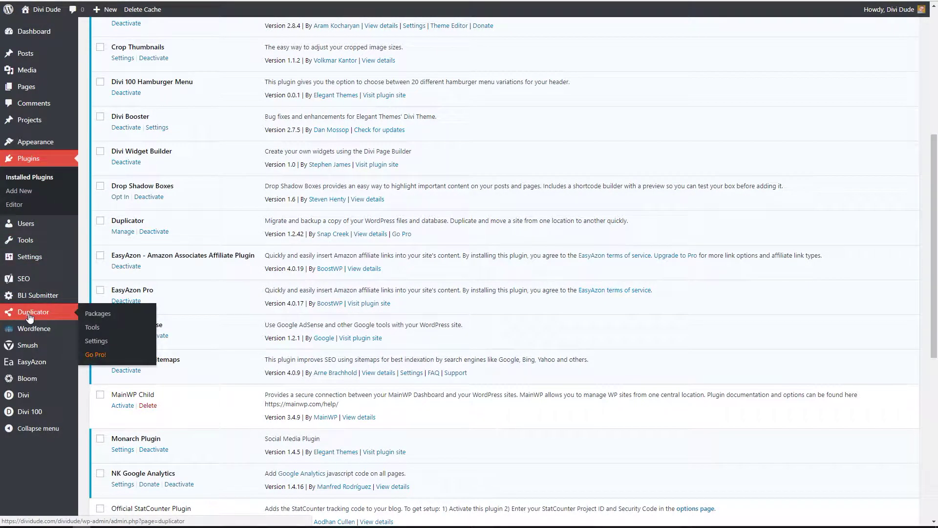
left_click(100, 317)
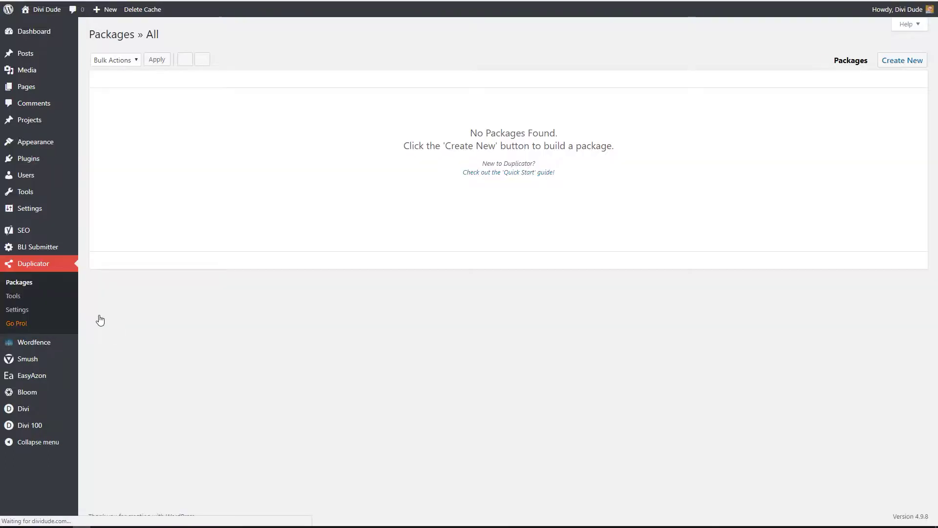
left_click(902, 62)
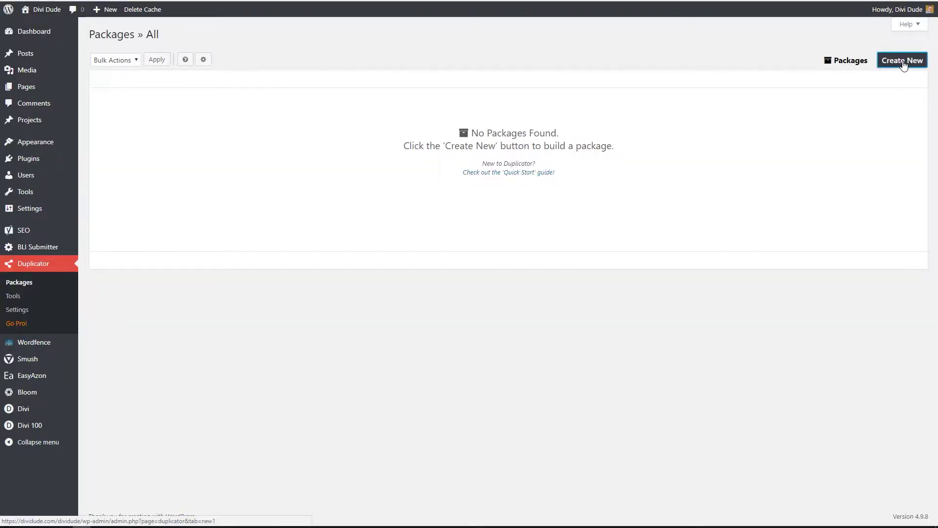
left_click(897, 210)
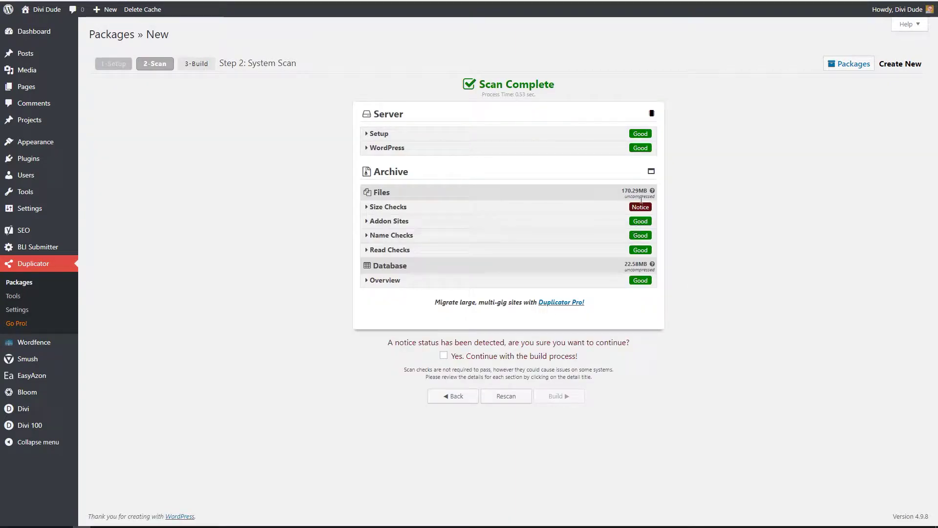
Review the Size Checks notice in the scan results and build the package despite it.
left_click(368, 209)
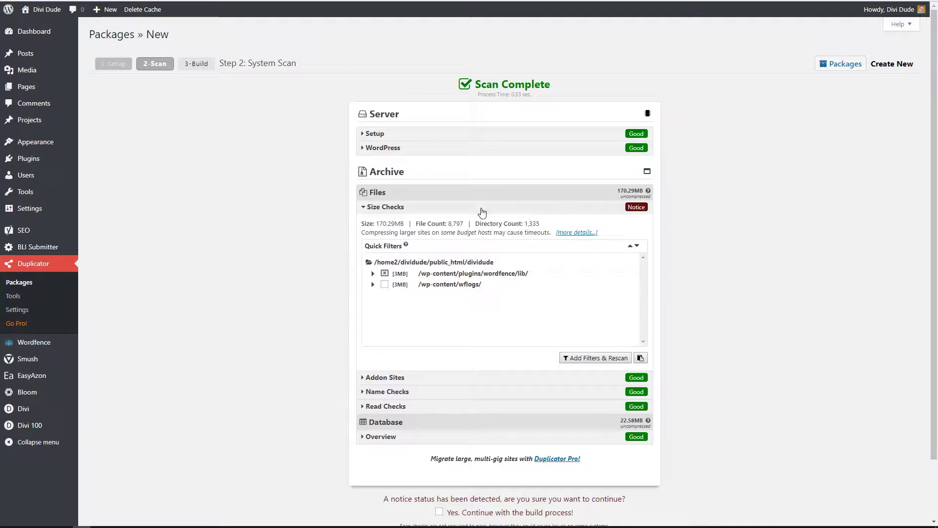
left_click(363, 208)
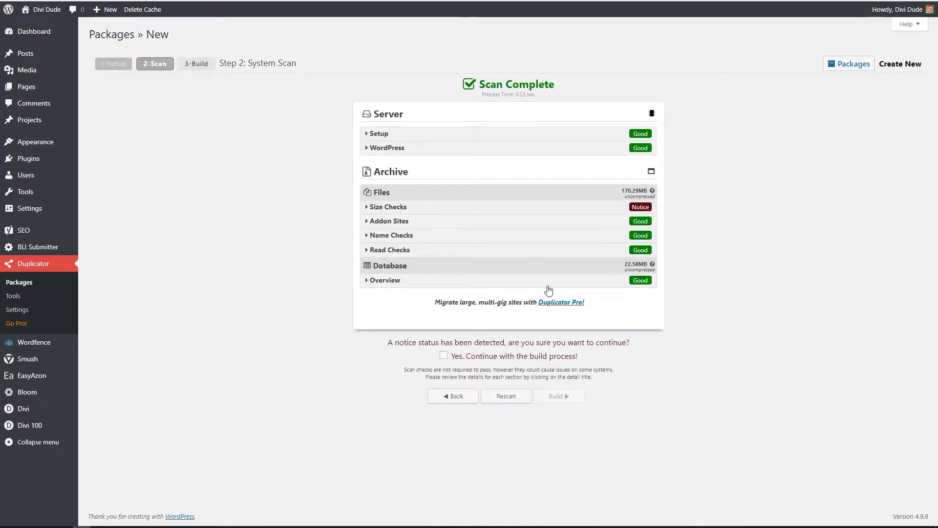
left_click(442, 357)
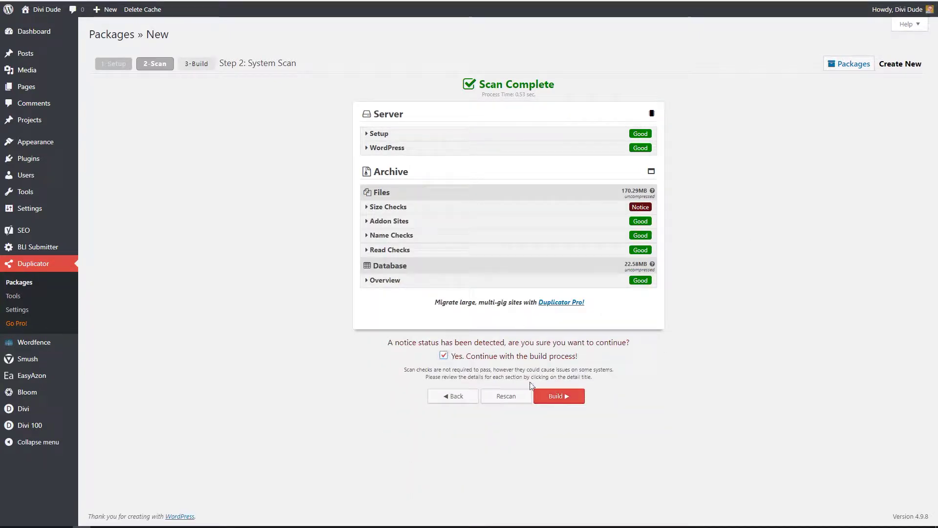
left_click(557, 395)
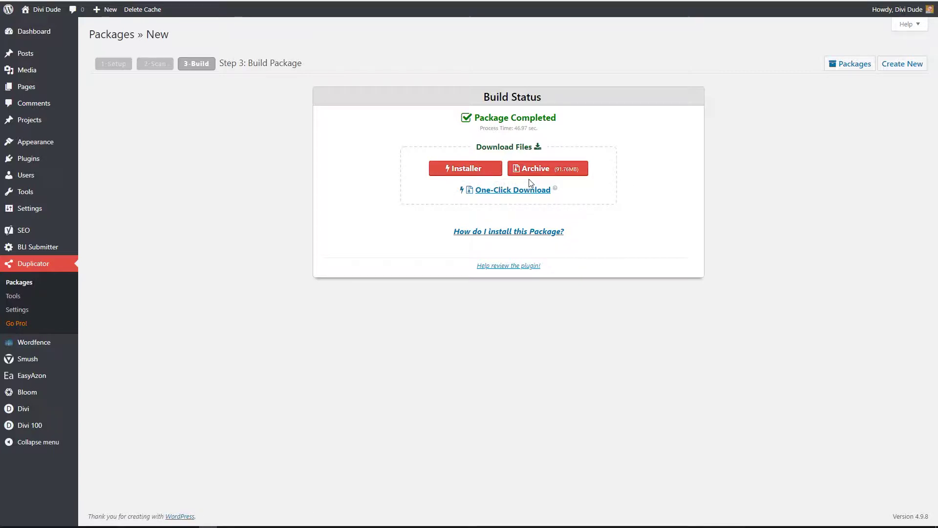
Download the package's installer and archive, and copy both files from Downloads into the MAMP htdocs DiviDude folder.
left_click(473, 170)
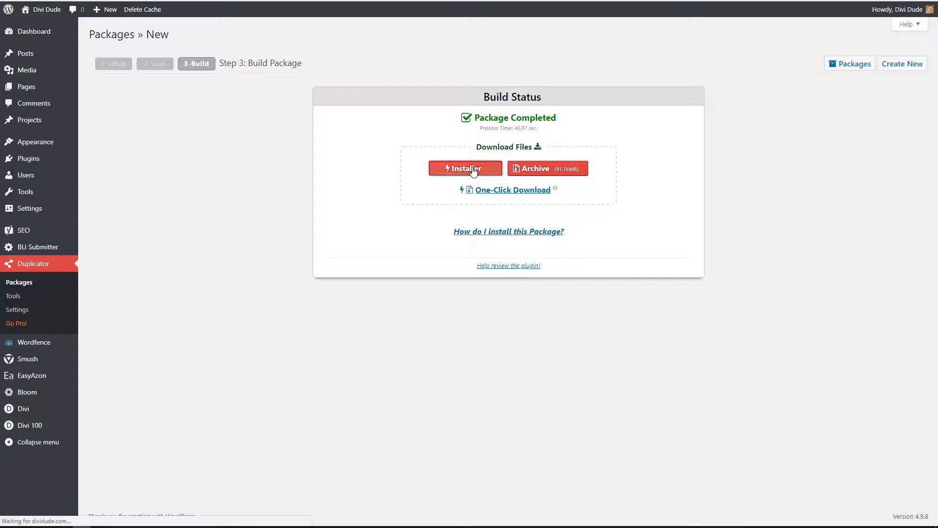
left_click(542, 171)
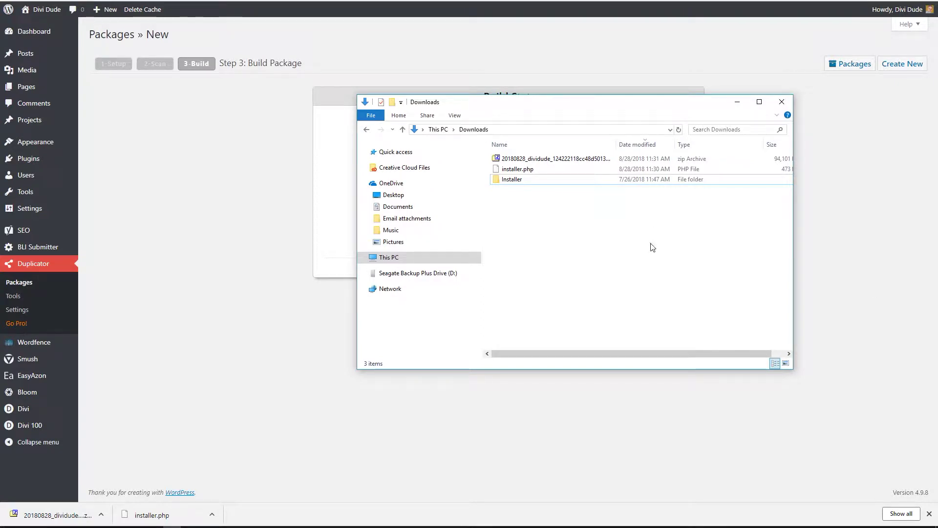
left_click(524, 171)
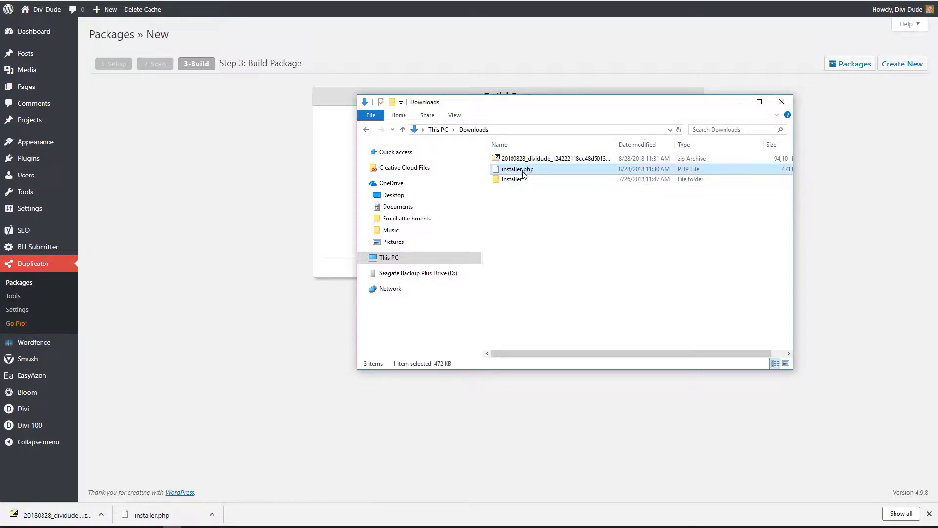
left_click(529, 160, "ctrl")
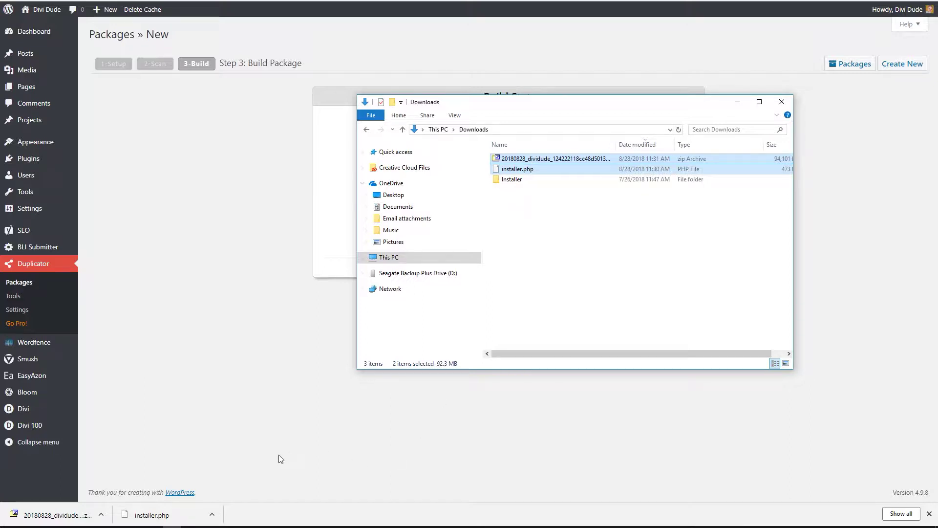
left_click(465, 527)
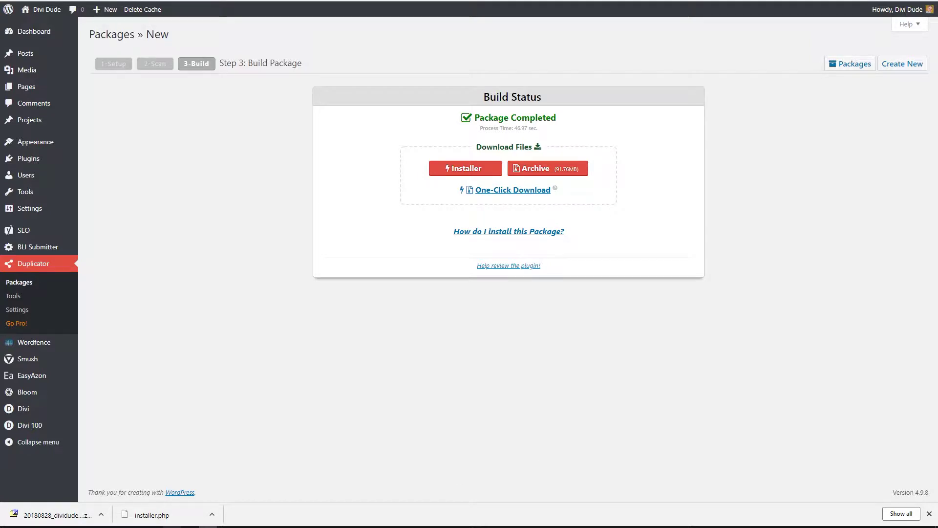
key("alt+Tab")
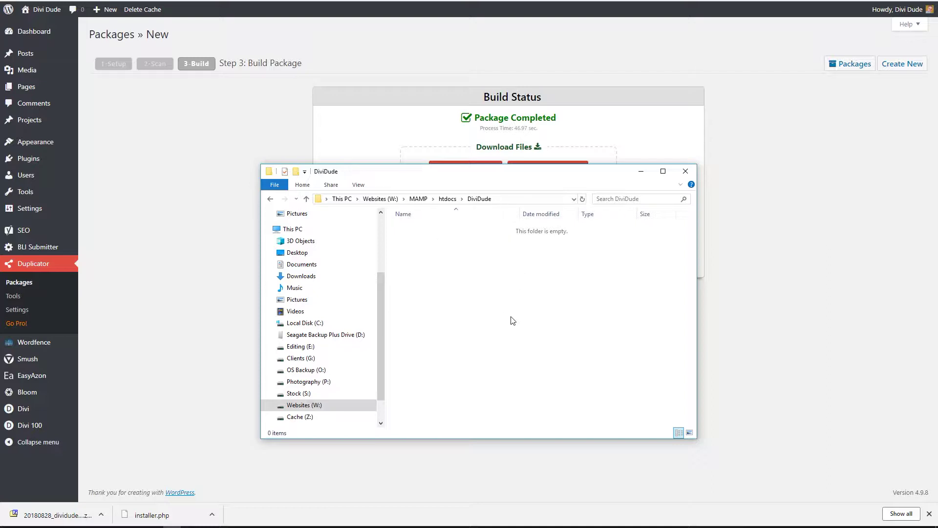
key("ctrl+v")
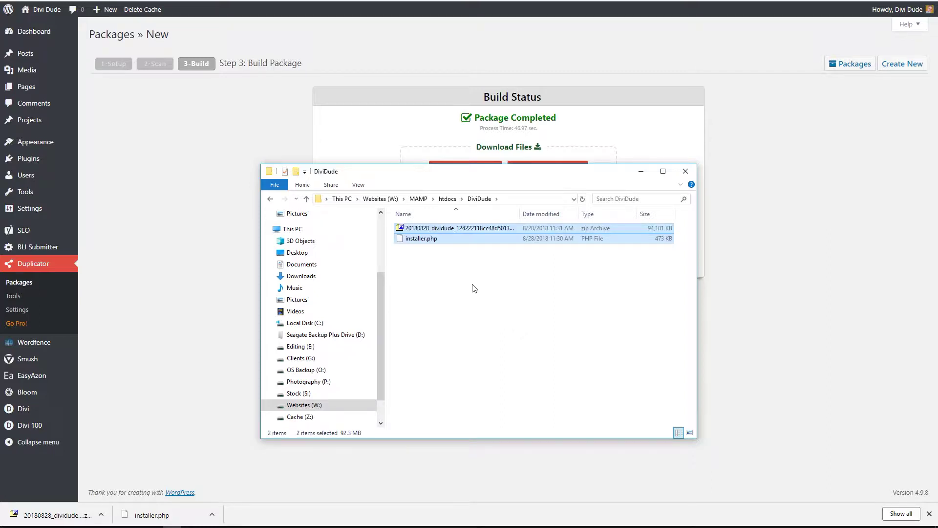
left_click(435, 272)
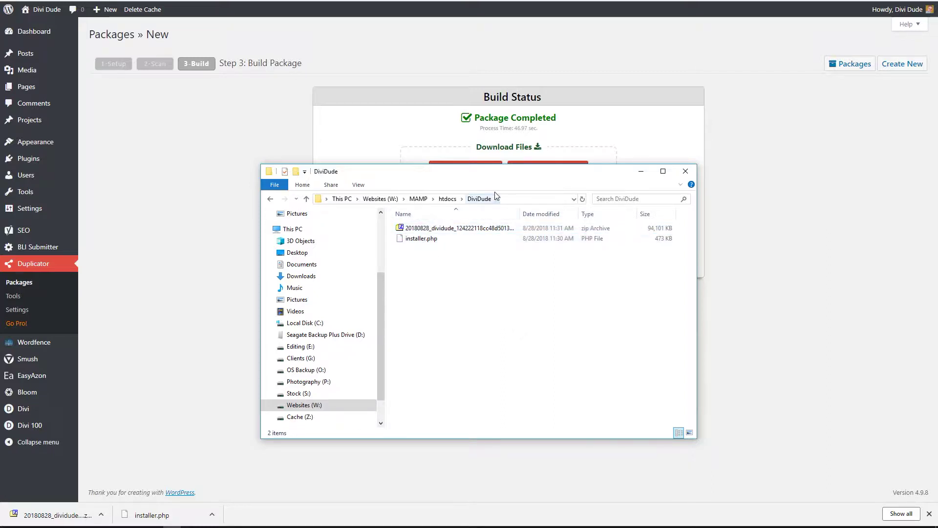
left_click(421, 238)
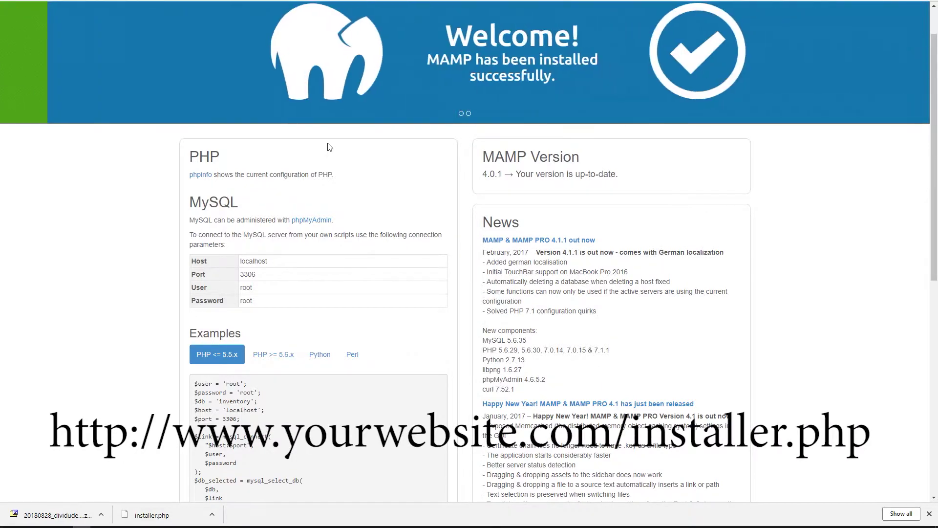
Launch installer.php from the DiviDude folder of the local MAMP website and accept the terms to proceed to database installation.
scroll(429, 139, "up", 1)
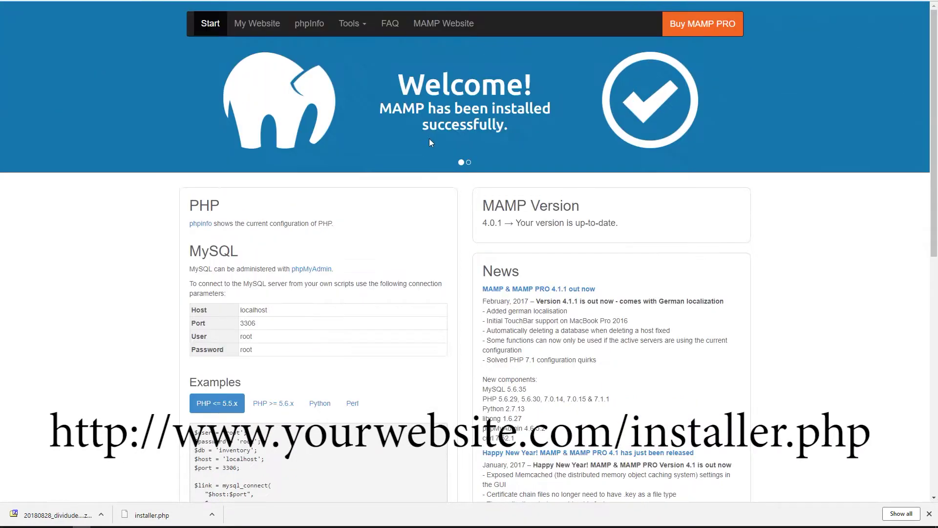
left_click(254, 25)
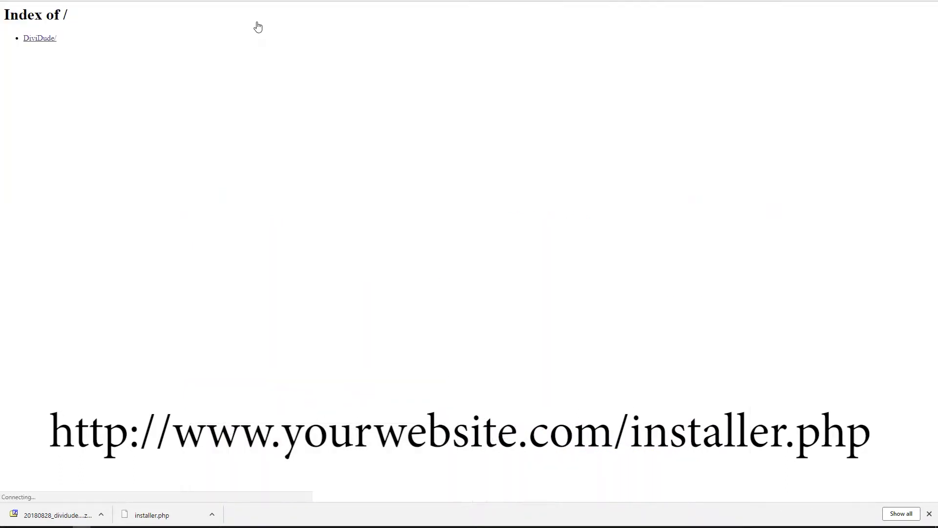
left_click(39, 38)
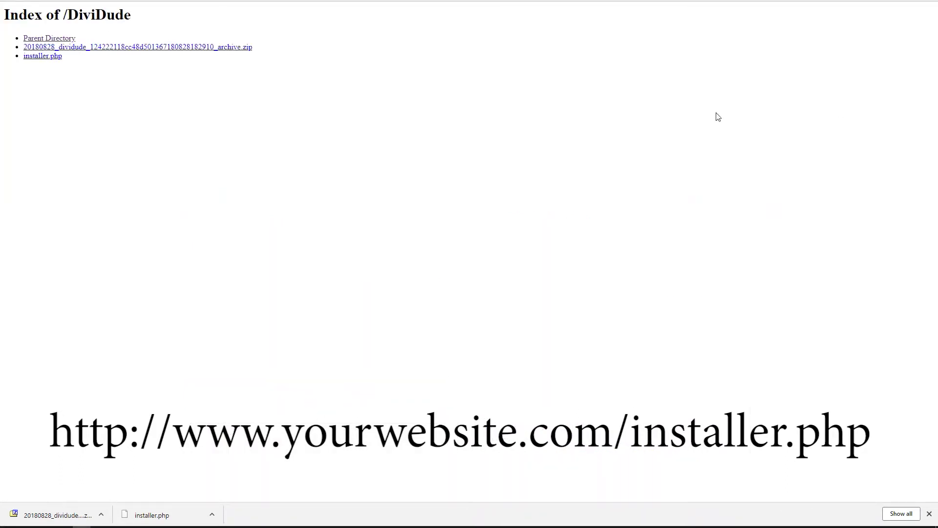
left_click(45, 57)
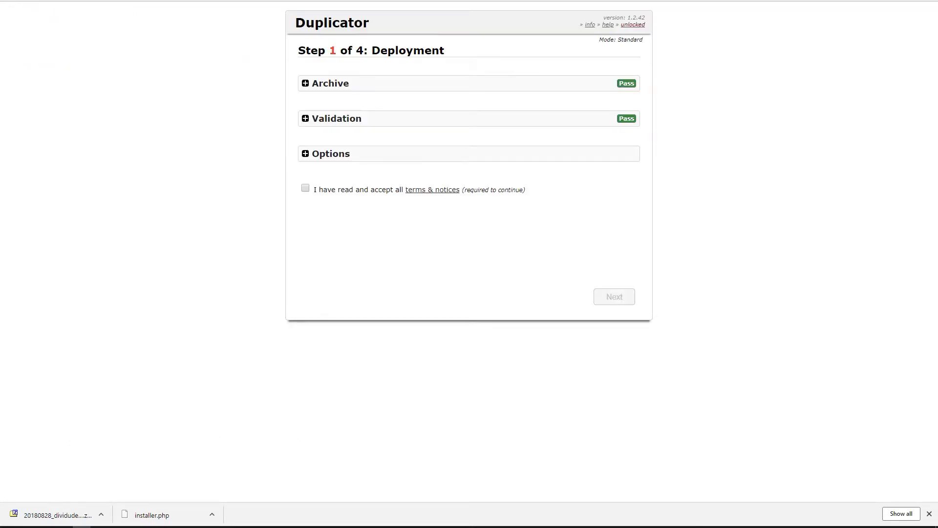
left_click(305, 189)
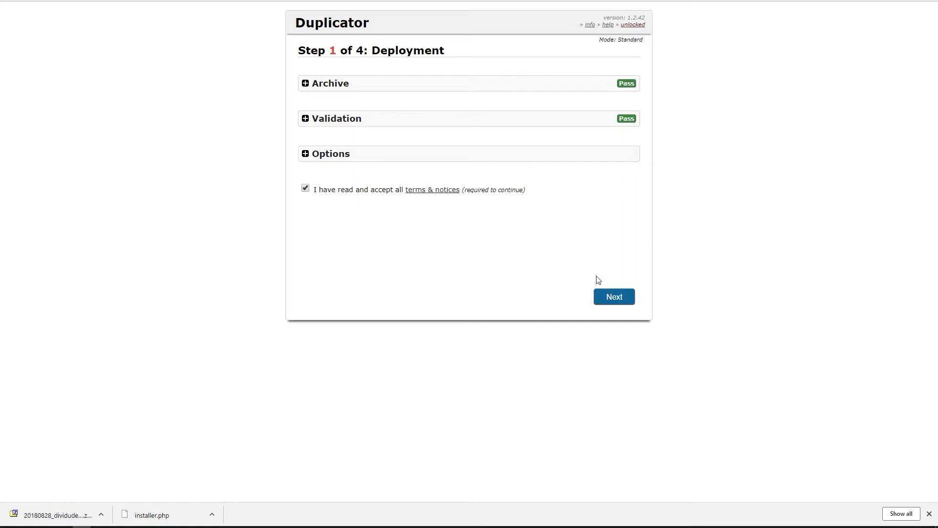
left_click(613, 296)
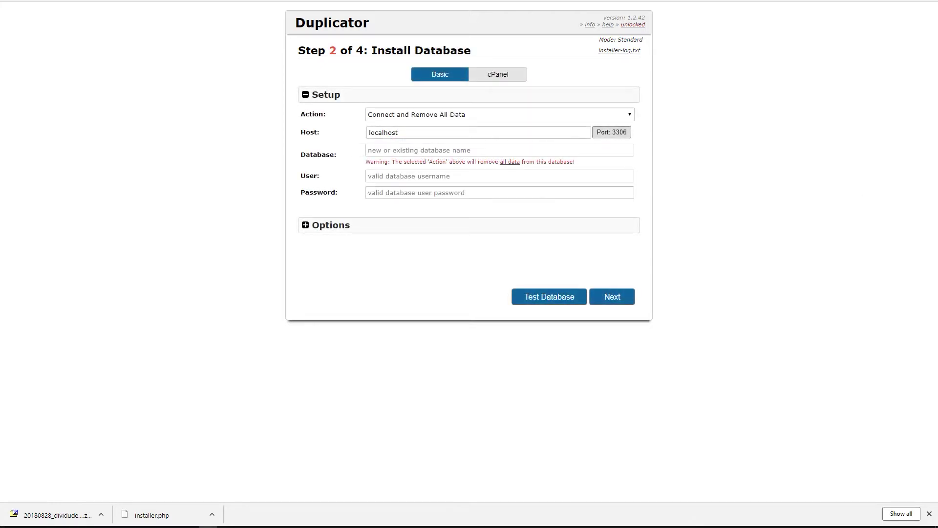
Fill in database name dividude, user root and the database password, and run the database installation with these settings.
left_click(378, 151)
type("dividude")
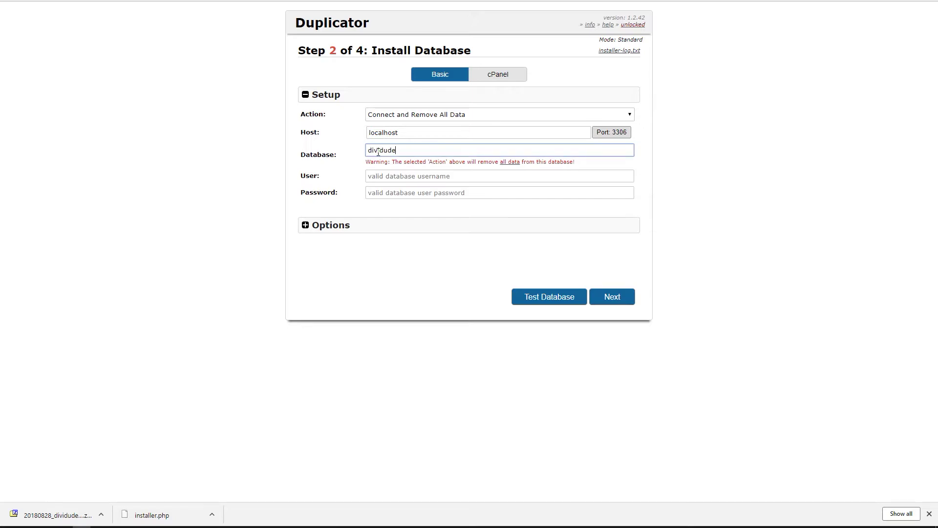
key("Tab")
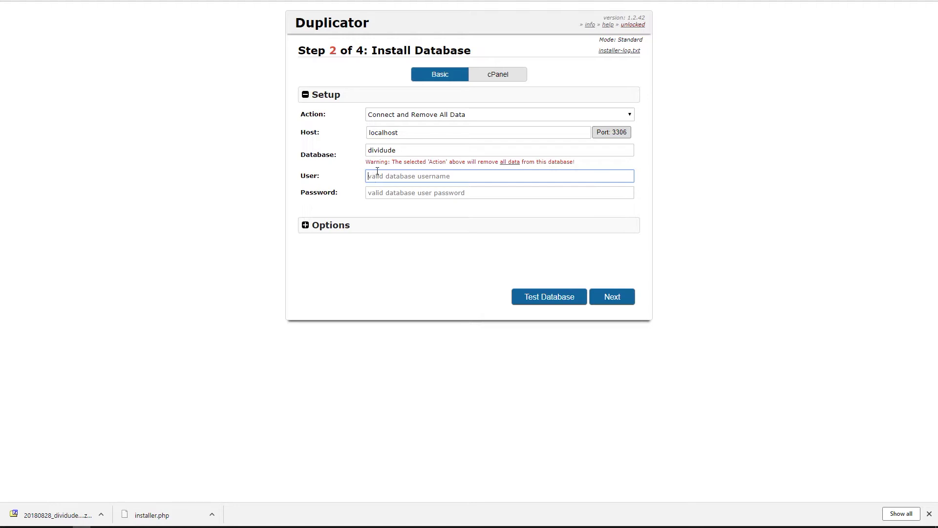
type("root")
key("Tab")
type("r")
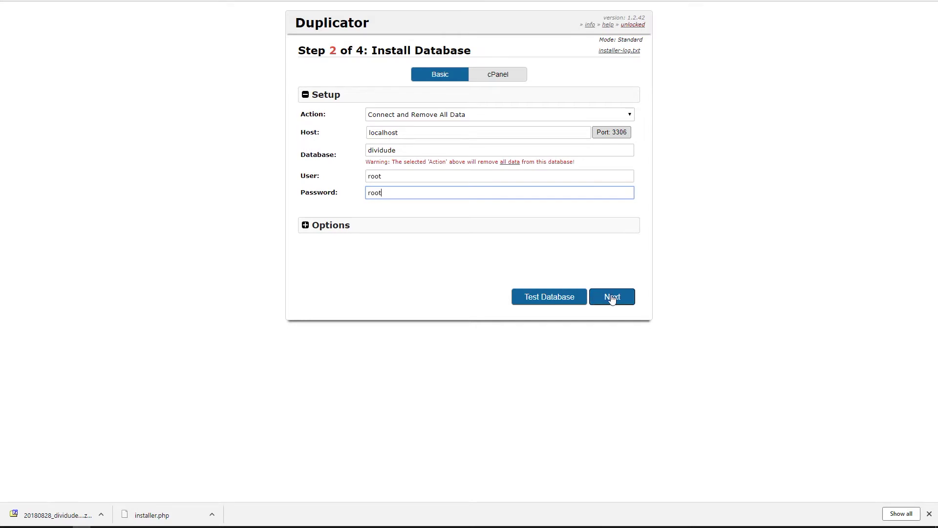
left_click(612, 296)
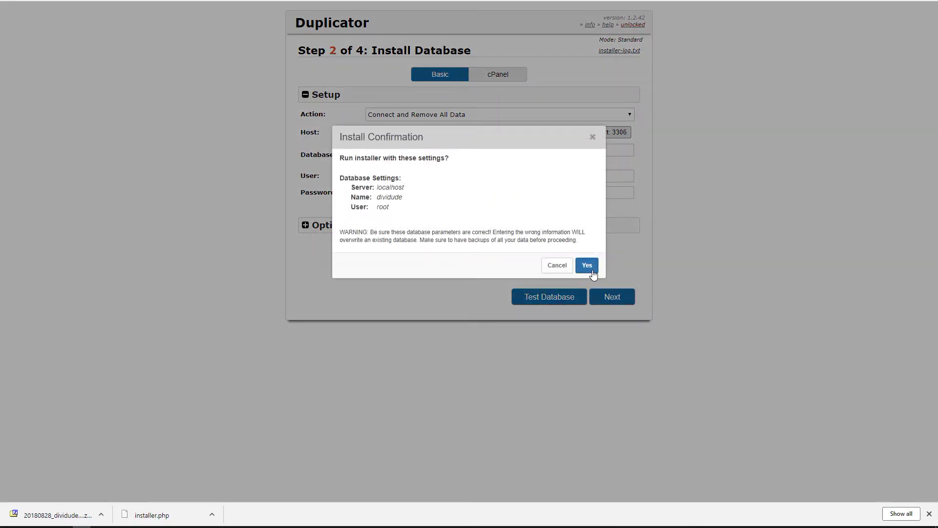
left_click(587, 265)
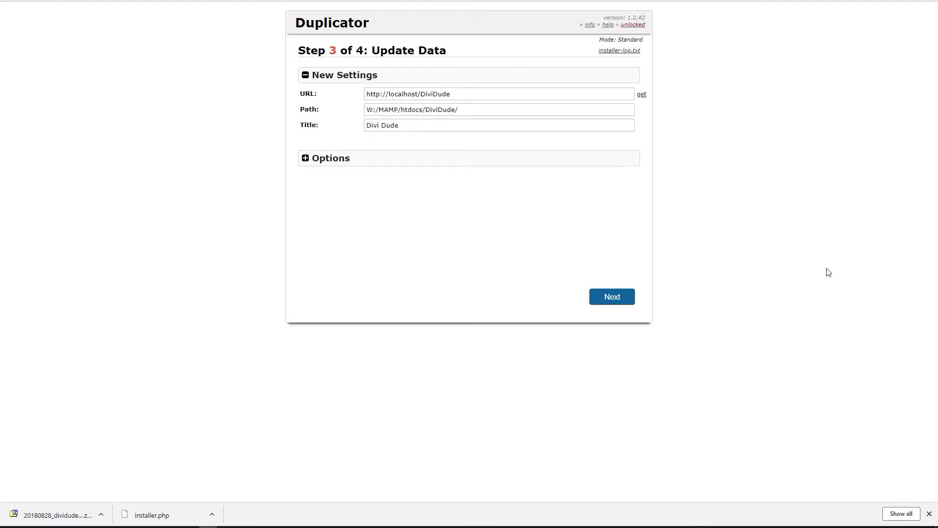
Accept the prefilled URL, path and title for the new site, and log in to WordPress to finalize the setup.
left_click(621, 299)
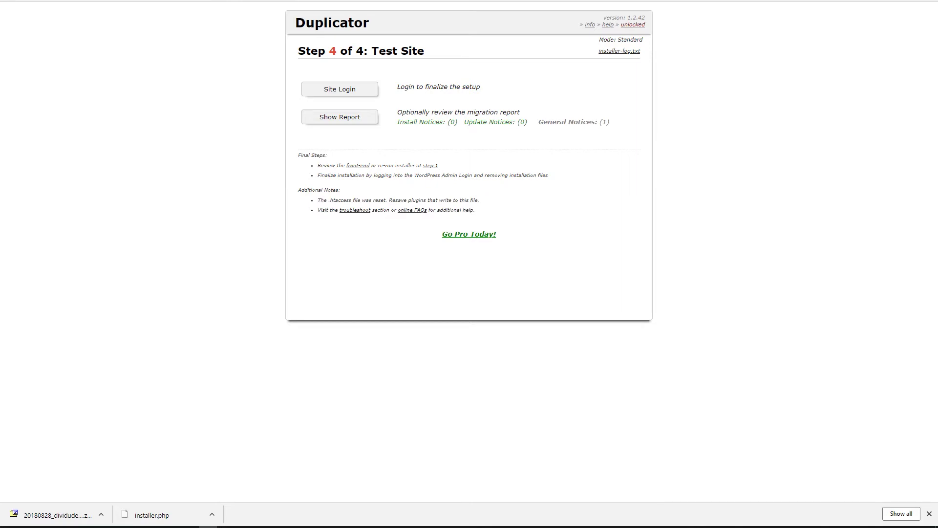
left_click(340, 93)
key("Return")
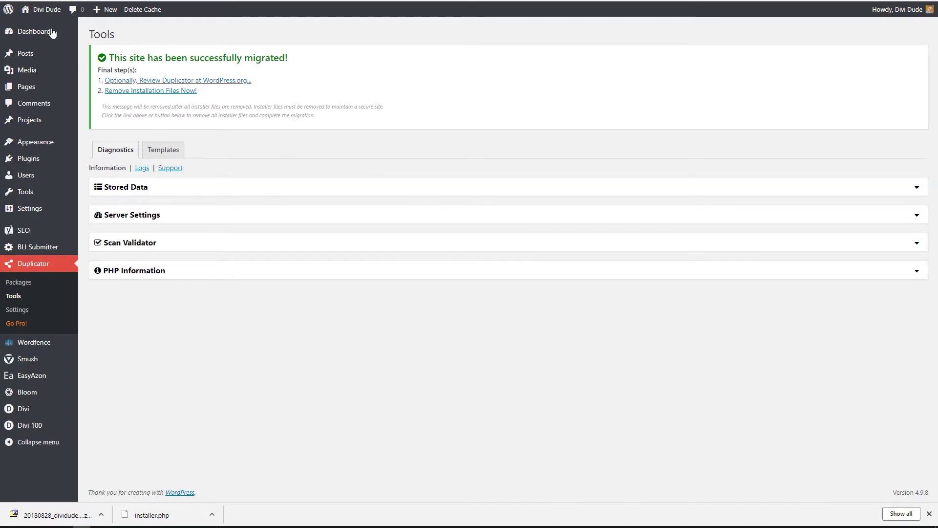
Visit the migrated site's front end and look over the home page content.
mouse_move(40, 10)
left_click(33, 29)
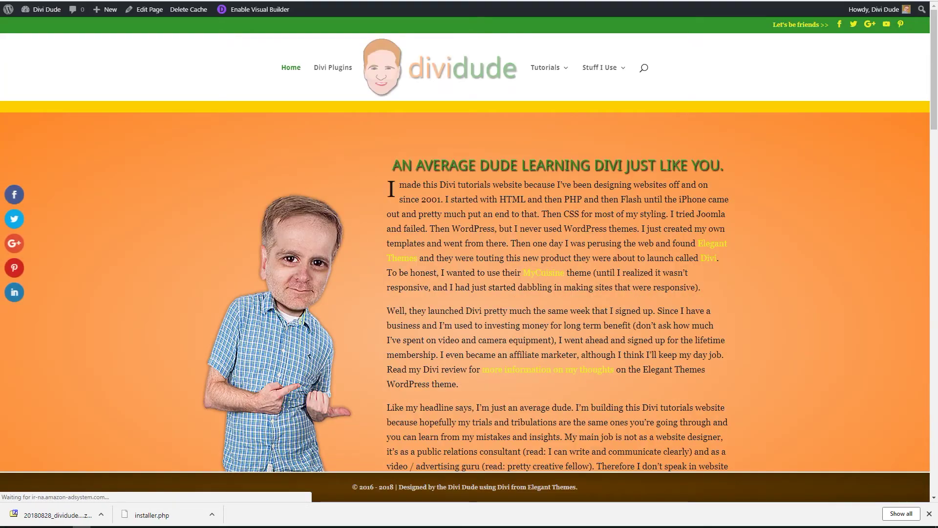
scroll(623, 203, "down", 15)
scroll(627, 197, "up", 8)
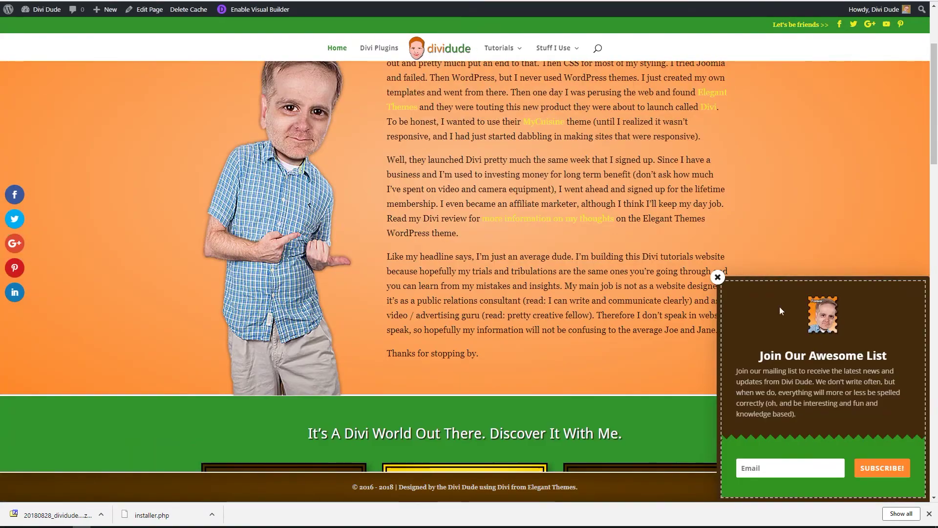
scroll(626, 227, "up", 3)
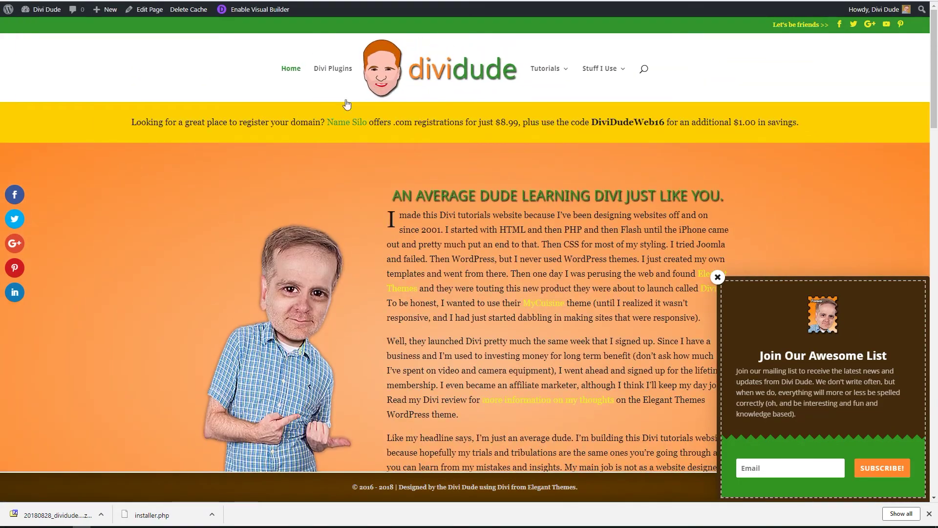
Return to the WordPress dashboard and look through the list of installed plugins on the local site.
mouse_move(47, 9)
left_click(38, 31)
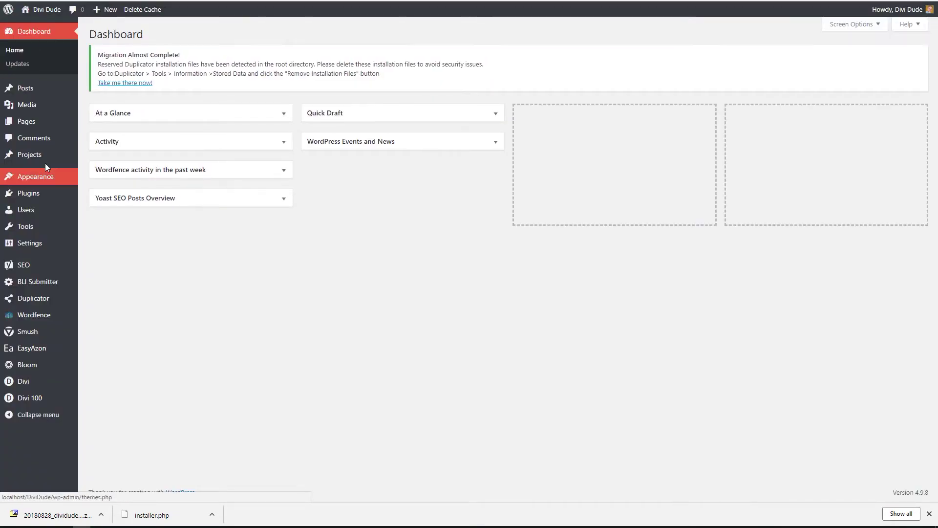
mouse_move(29, 195)
left_click(93, 195)
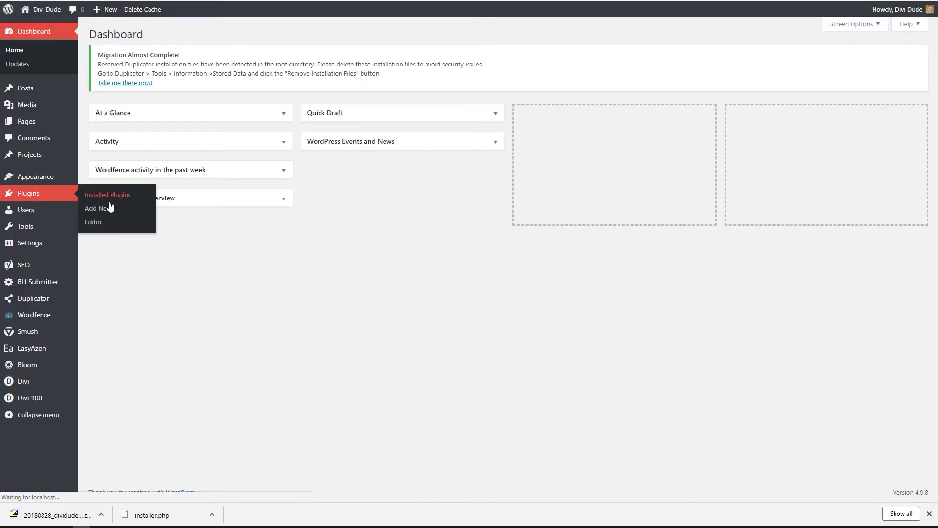
scroll(227, 211, "down", 10)
scroll(227, 211, "up", 10)
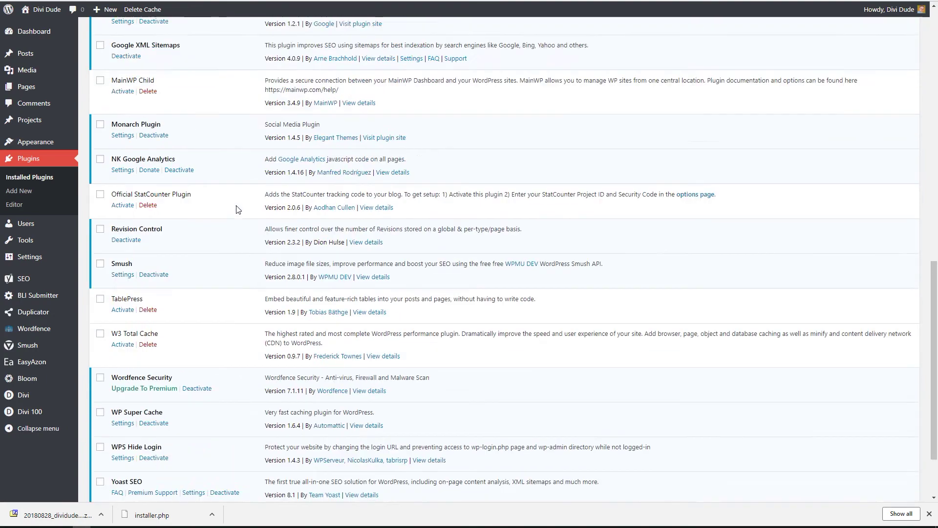